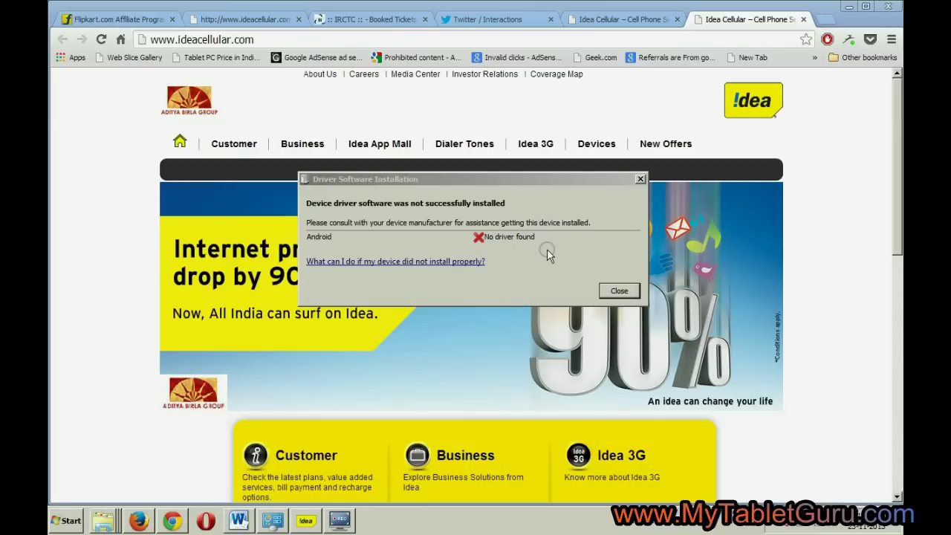
# - Search the Start menu for 'device mana' and launch Device Manager
pyautogui.click(52, 525)
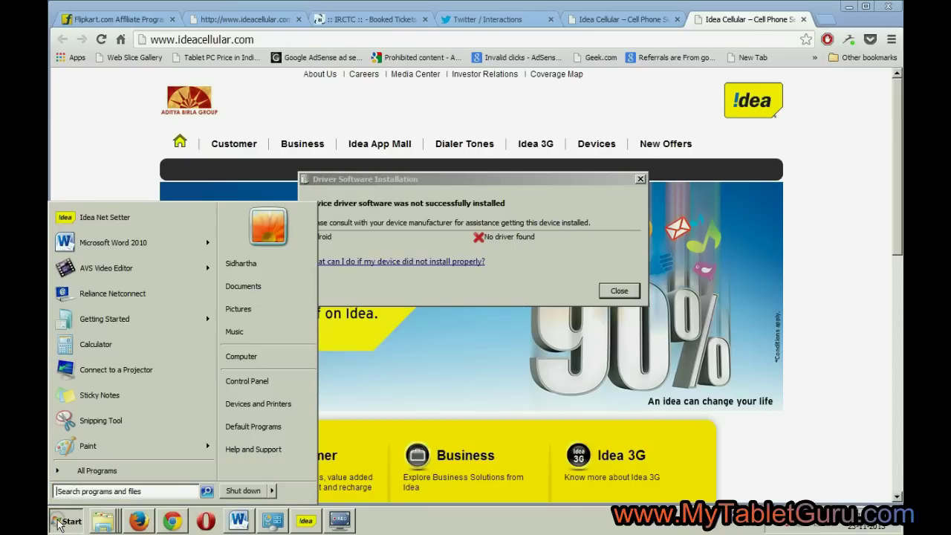
pyautogui.write('device mana')
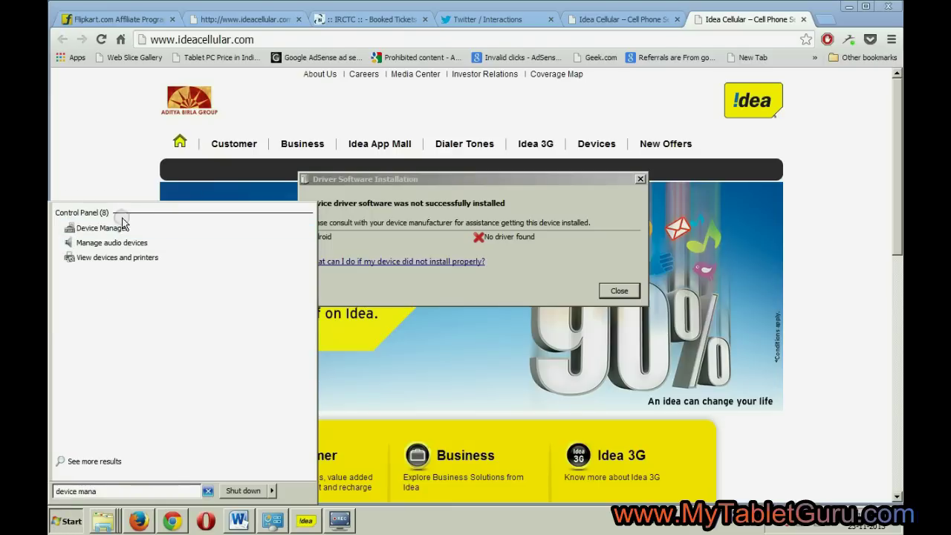
pyautogui.click(122, 229)
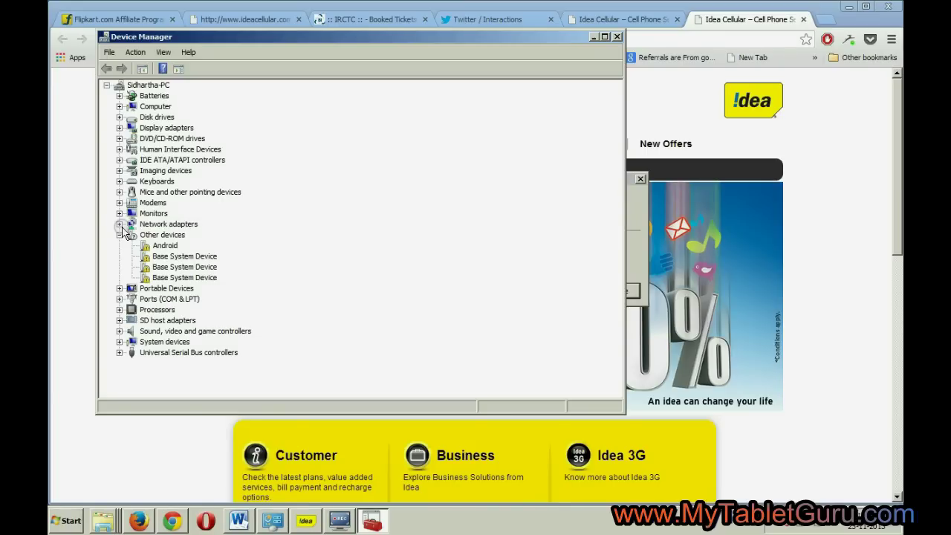
# - Run an automatic online driver search for the Android device under Other devices
pyautogui.click(158, 246)
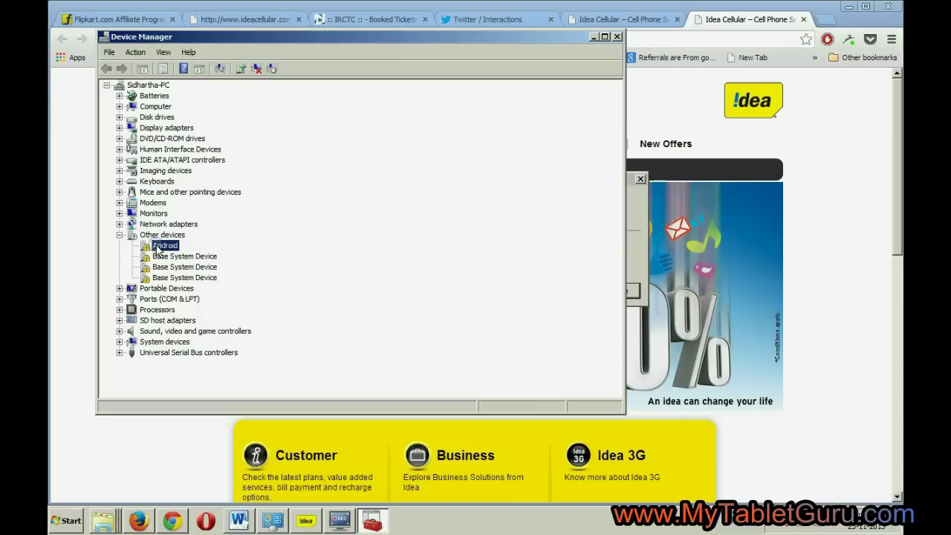
pyautogui.rightClick(158, 246)
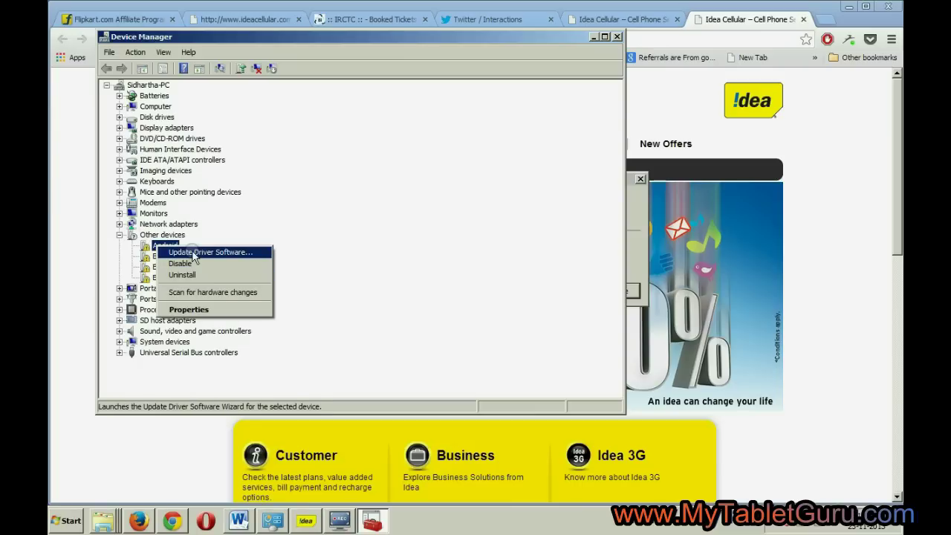
pyautogui.click(195, 253)
pyautogui.click(293, 213)
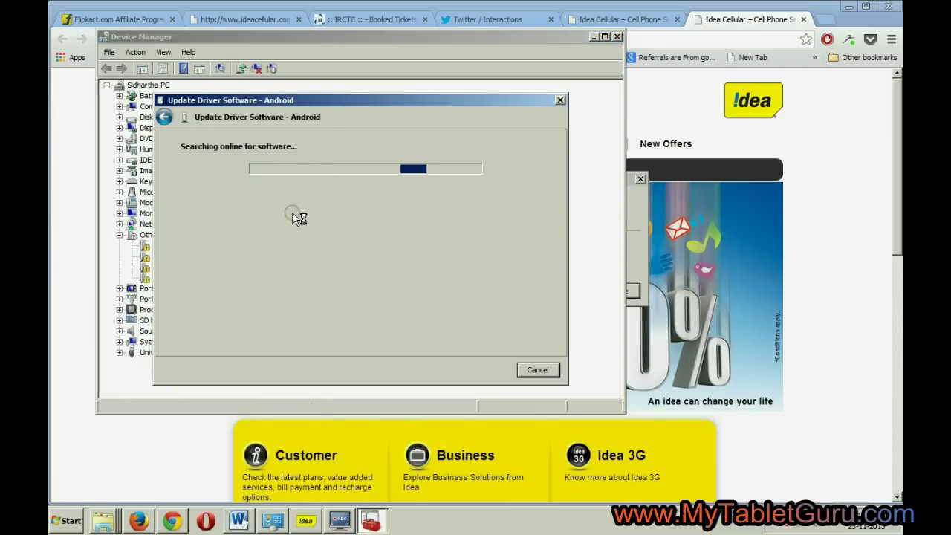
pyautogui.moveTo(425, 104); pyautogui.dragTo(523, 130)
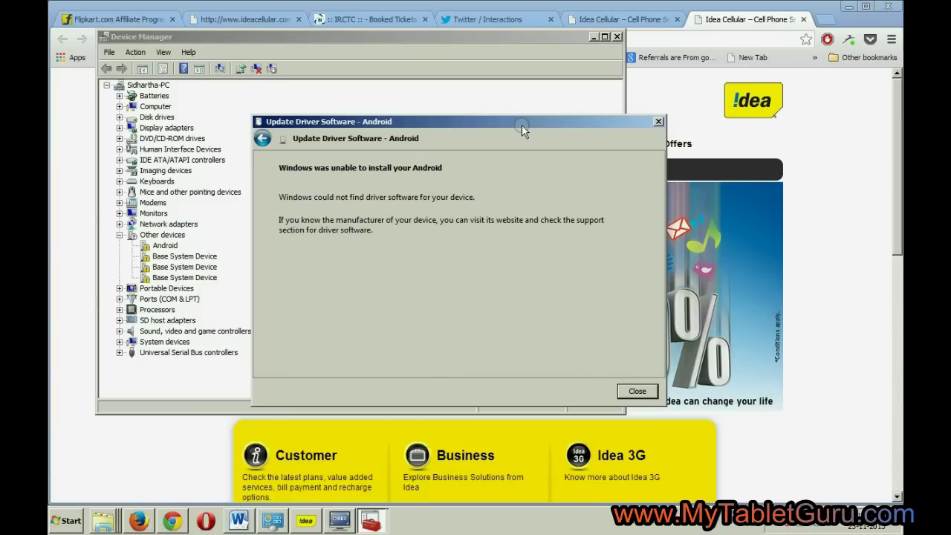
# - Close the failed search result and restart Update Driver Software for the Android device
pyautogui.click(644, 391)
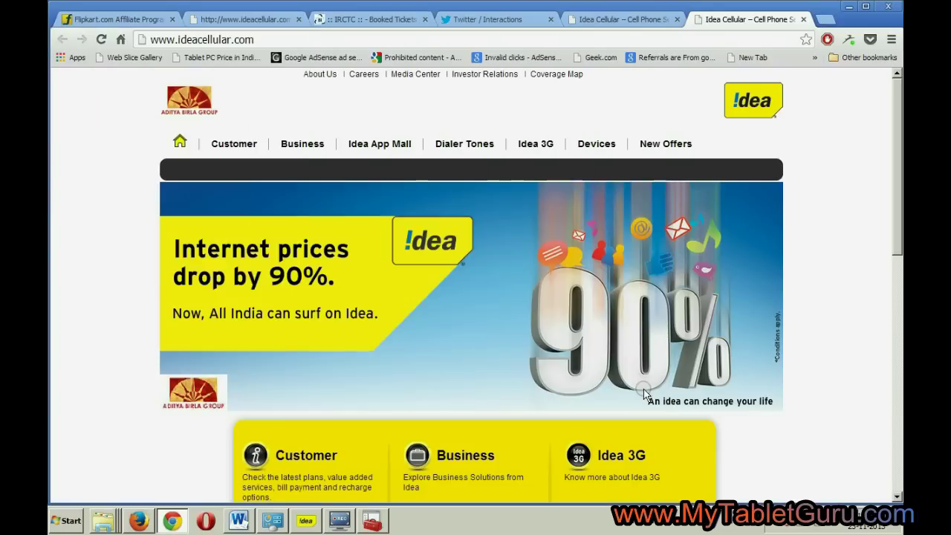
pyautogui.click(372, 522)
pyautogui.click(161, 257)
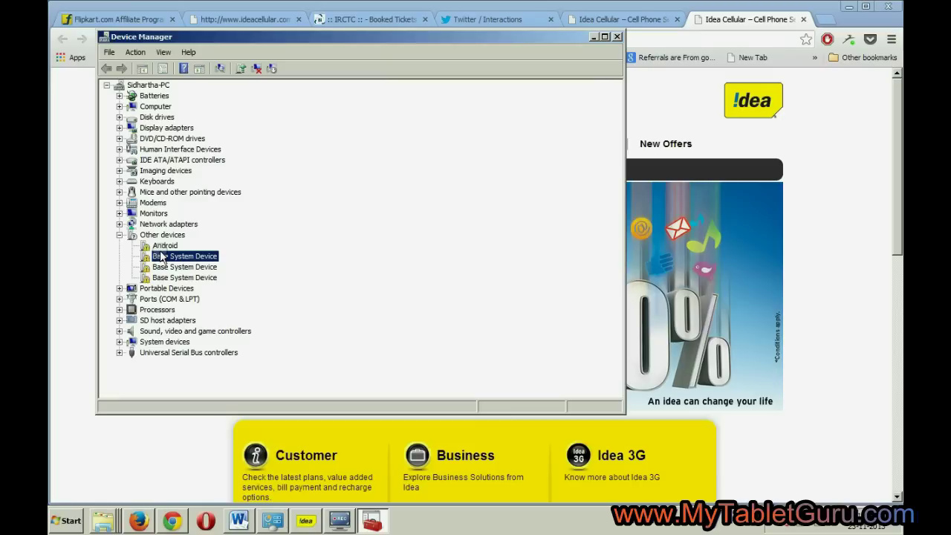
pyautogui.press('Up')
pyautogui.rightClick(159, 250)
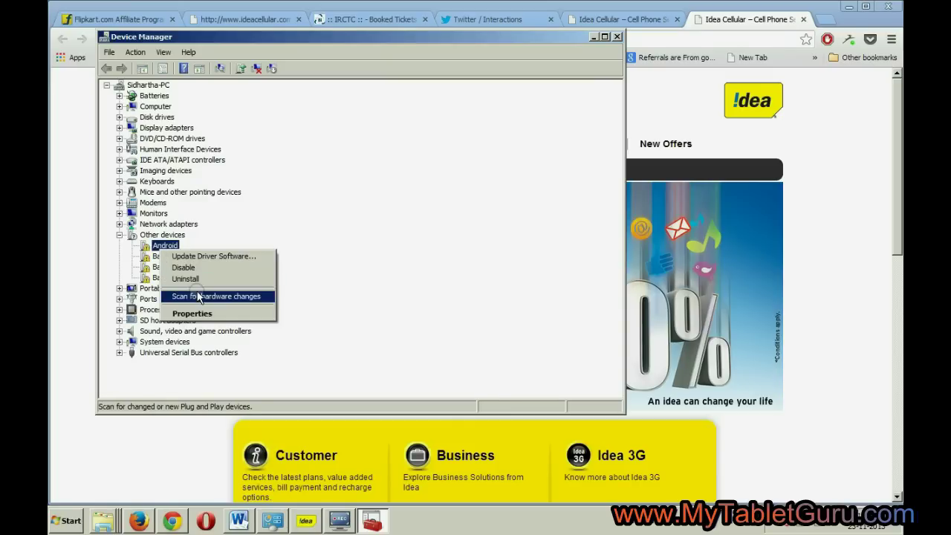
pyautogui.click(198, 258)
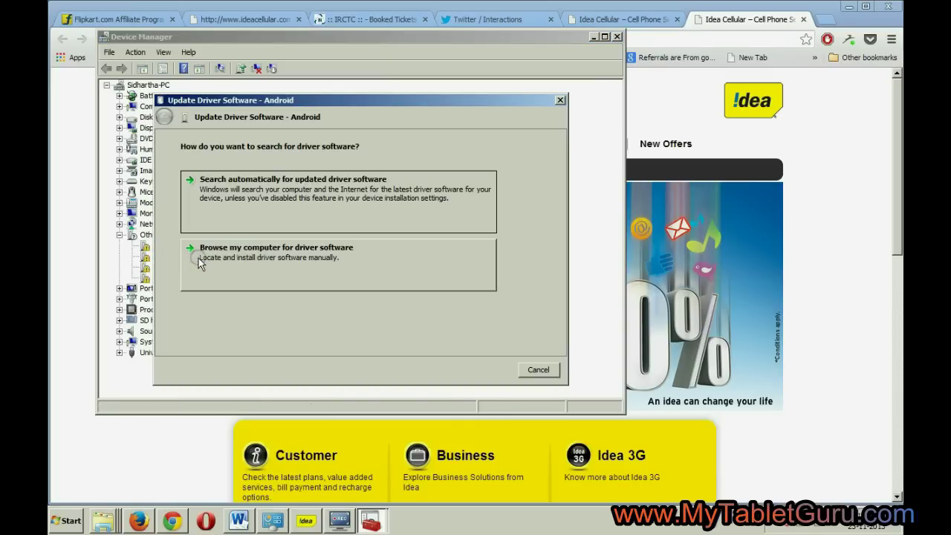
# - Browse the computer and choose the DRIVER A10-A13\32Bit_Win_7_Vista_XP folder as the driver location
pyautogui.click(323, 253)
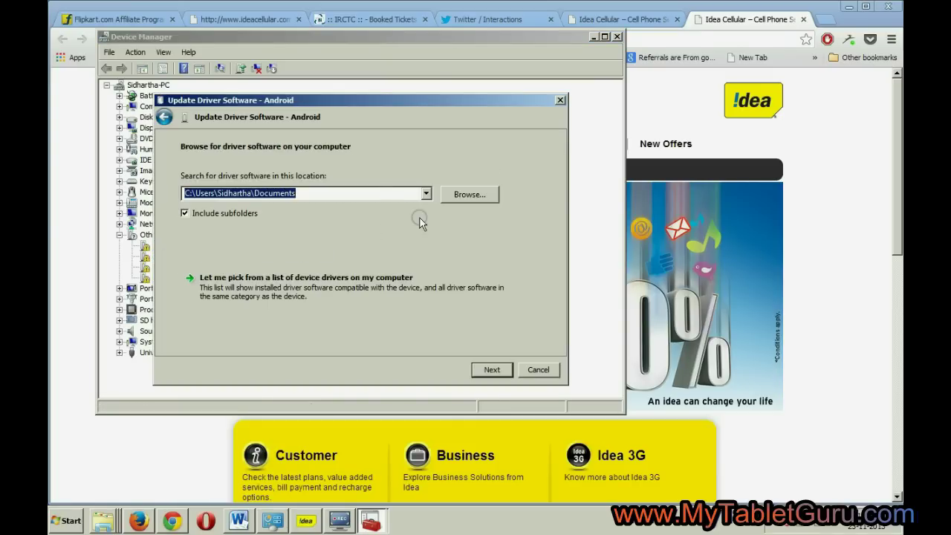
pyautogui.click(470, 194)
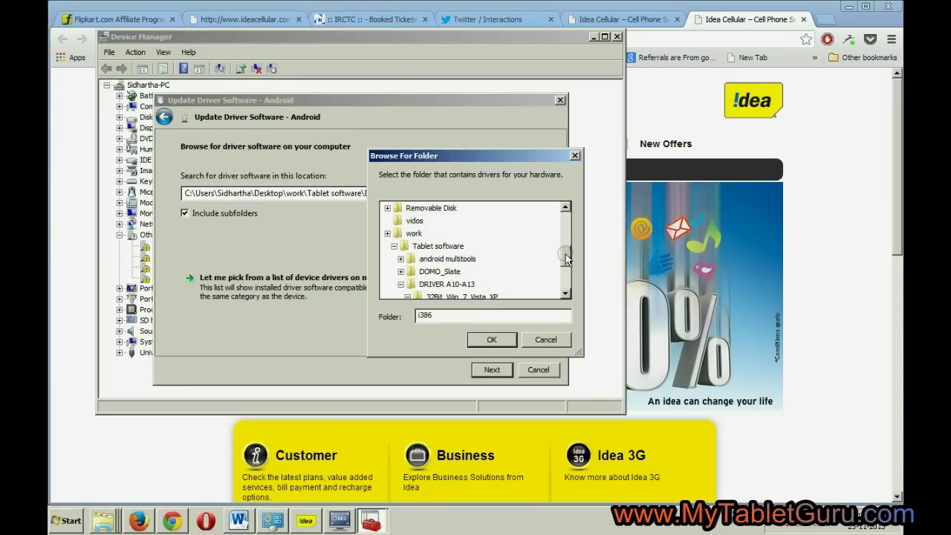
pyautogui.moveTo(567, 258); pyautogui.dragTo(571, 267)
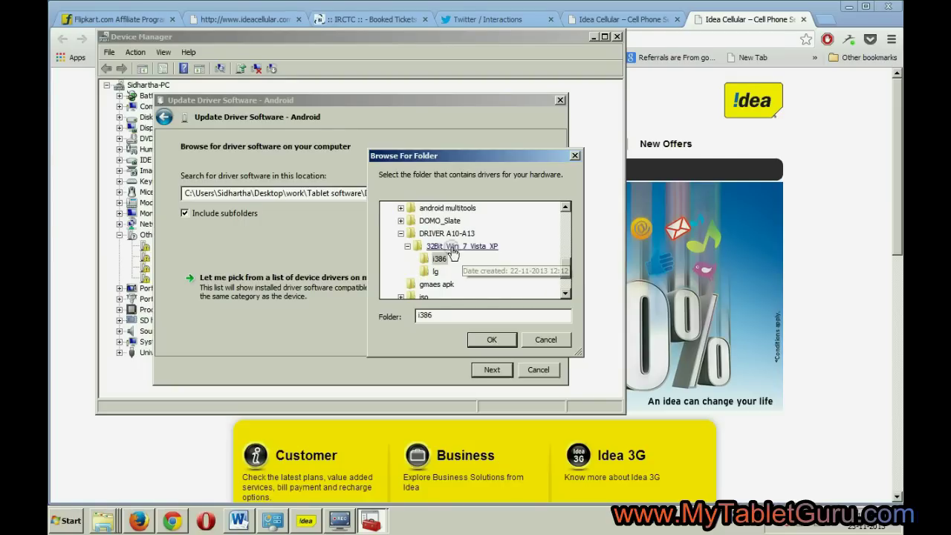
pyautogui.click(451, 250)
pyautogui.click(486, 344)
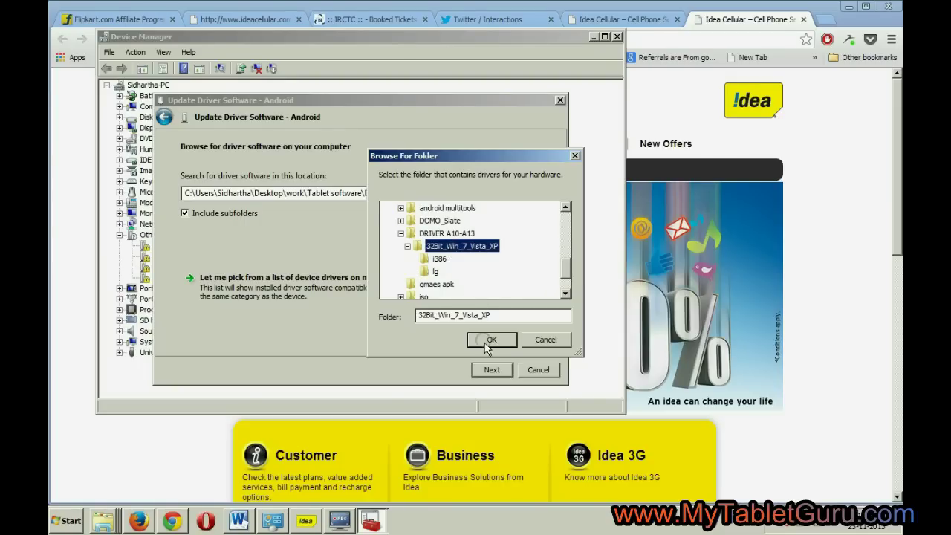
pyautogui.click(493, 344)
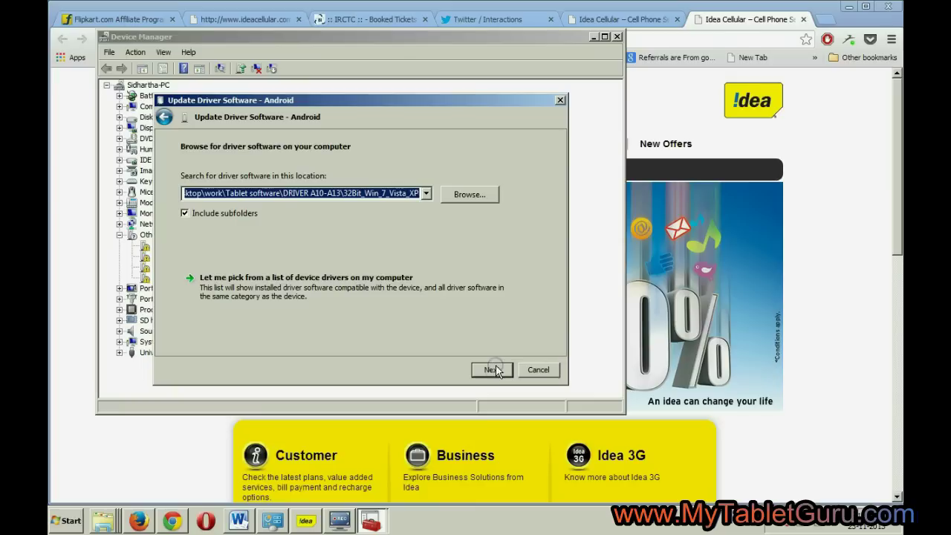
# - Install the unverified Android ADB Interface driver anyway and close the success page
pyautogui.click(492, 370)
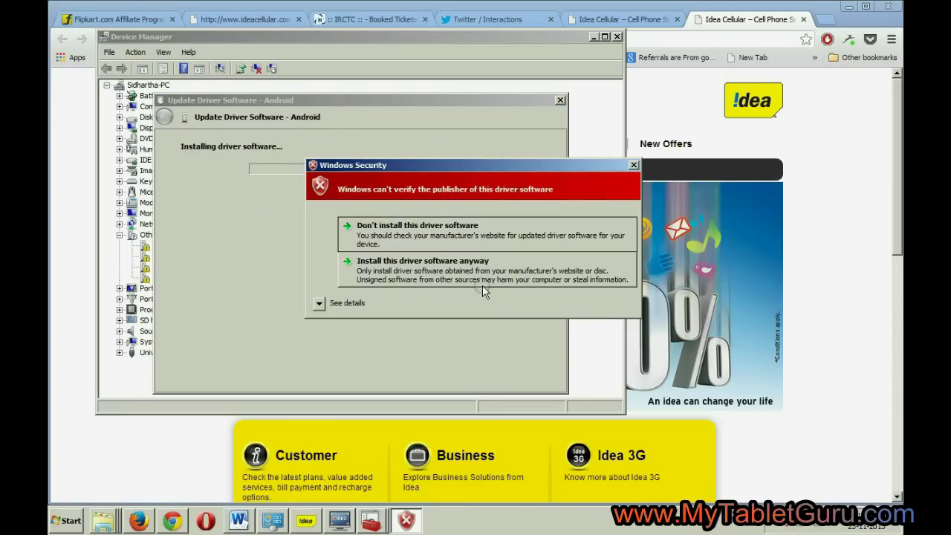
pyautogui.click(483, 290)
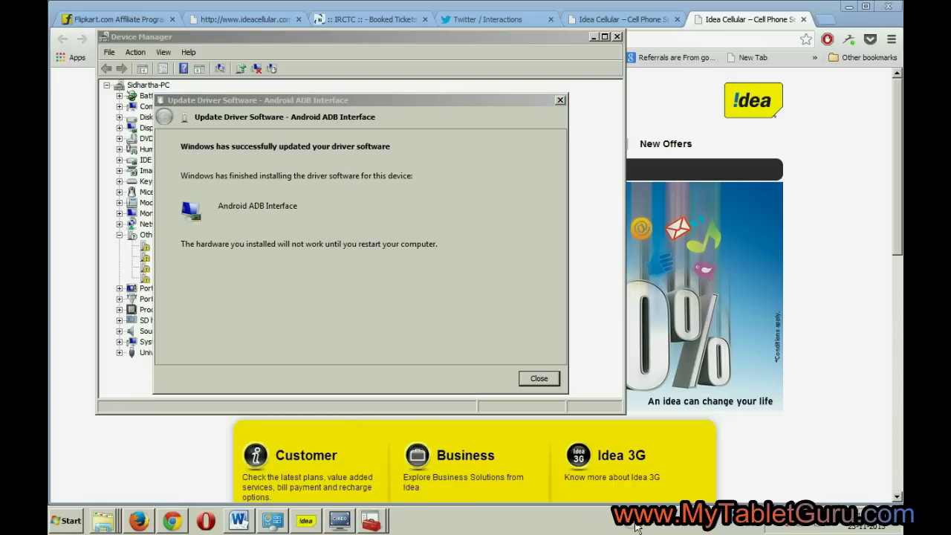
pyautogui.click(539, 379)
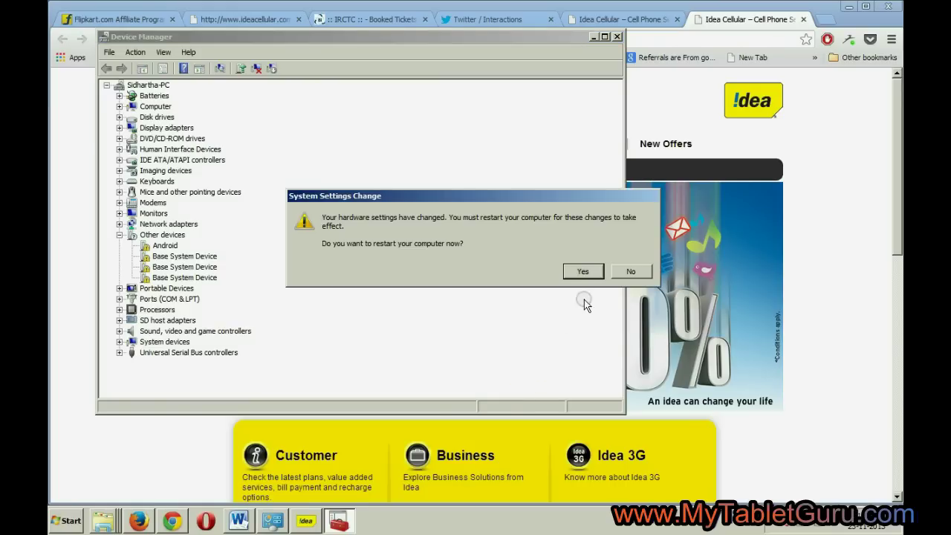
# - Decline the restart and launch Android Multi Tools v1.02b, retrying after its crash
pyautogui.click(634, 273)
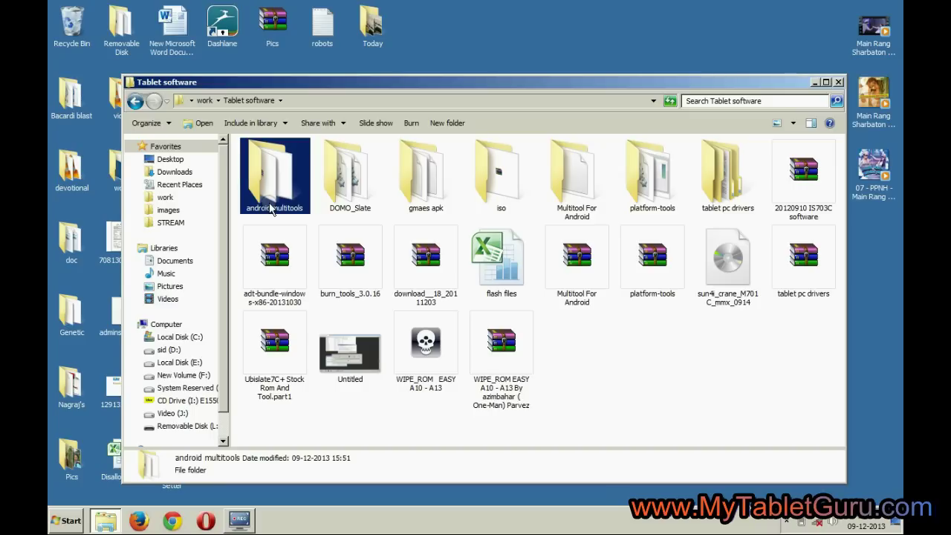
pyautogui.doubleClick(272, 165)
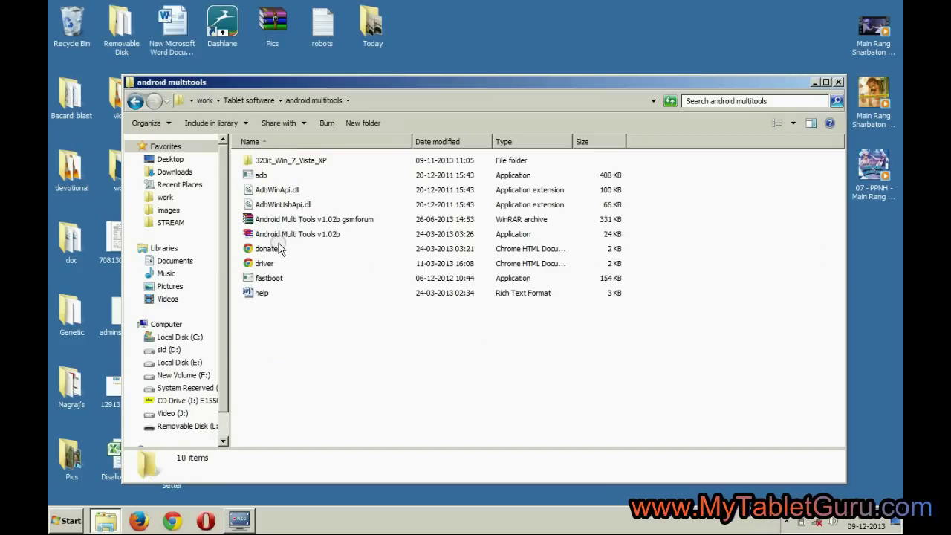
pyautogui.doubleClick(276, 233)
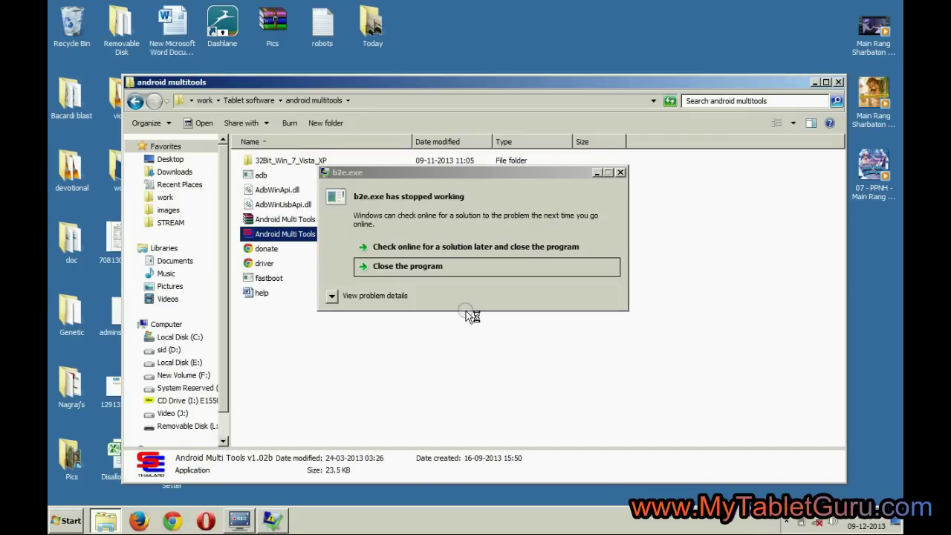
pyautogui.click(449, 268)
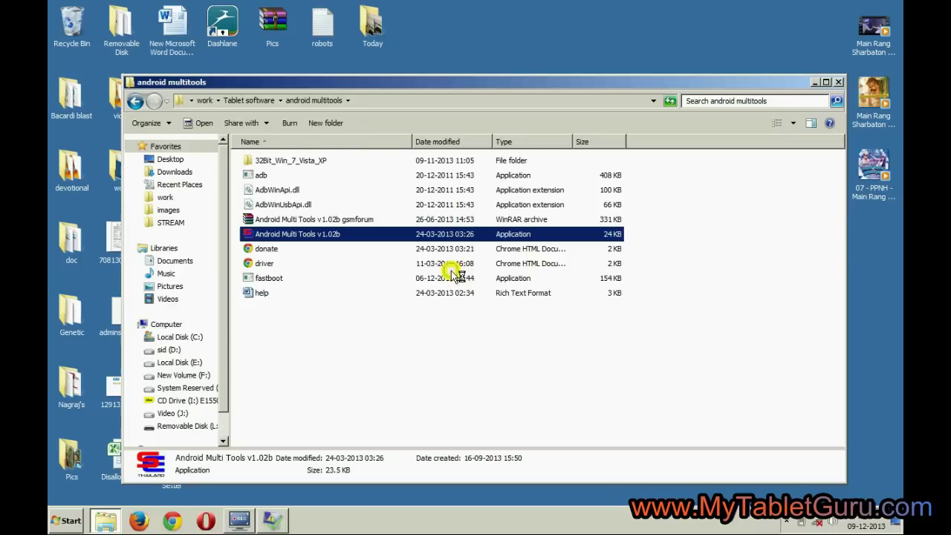
pyautogui.doubleClick(278, 235)
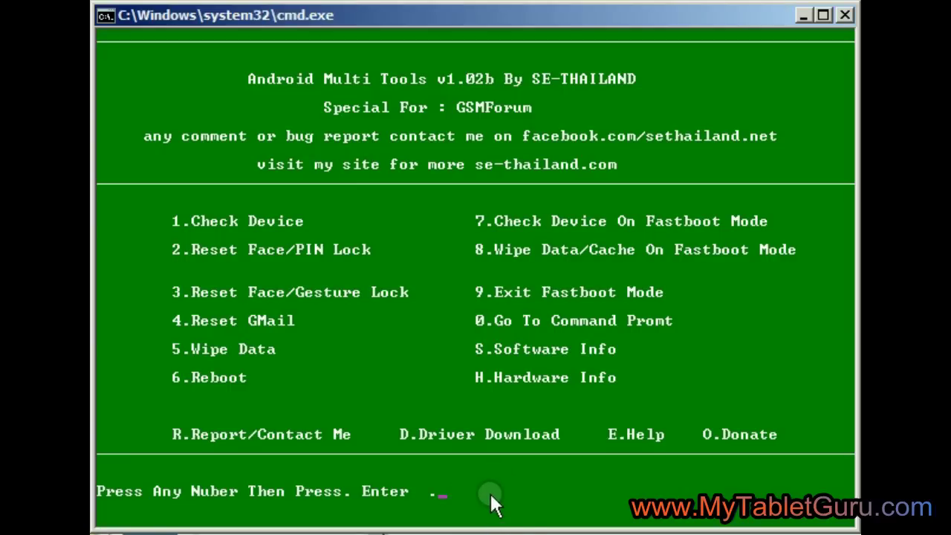
# - Run Check Device (option 1) to confirm the tablet, then Wipe Data (option 5)
pyautogui.write('1')
pyautogui.press('Return')
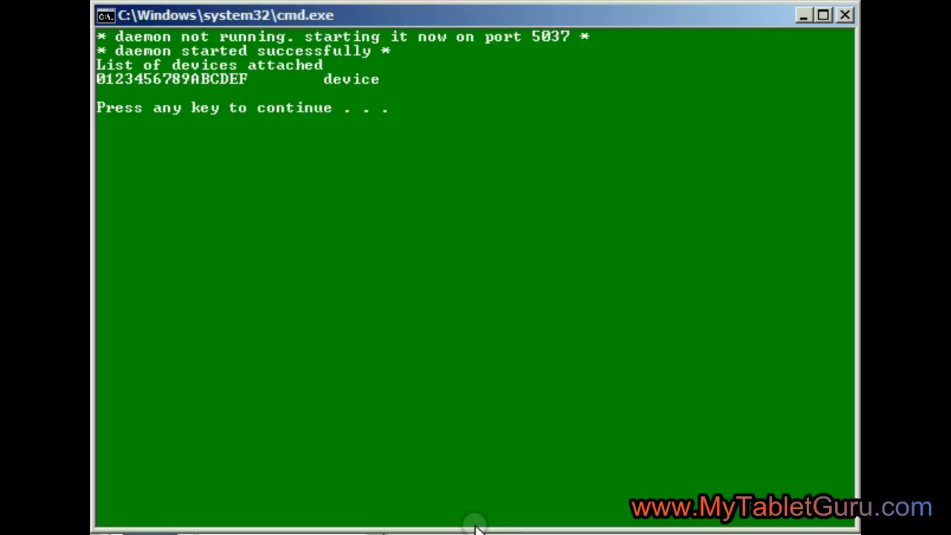
pyautogui.press('Return')
pyautogui.write('5')
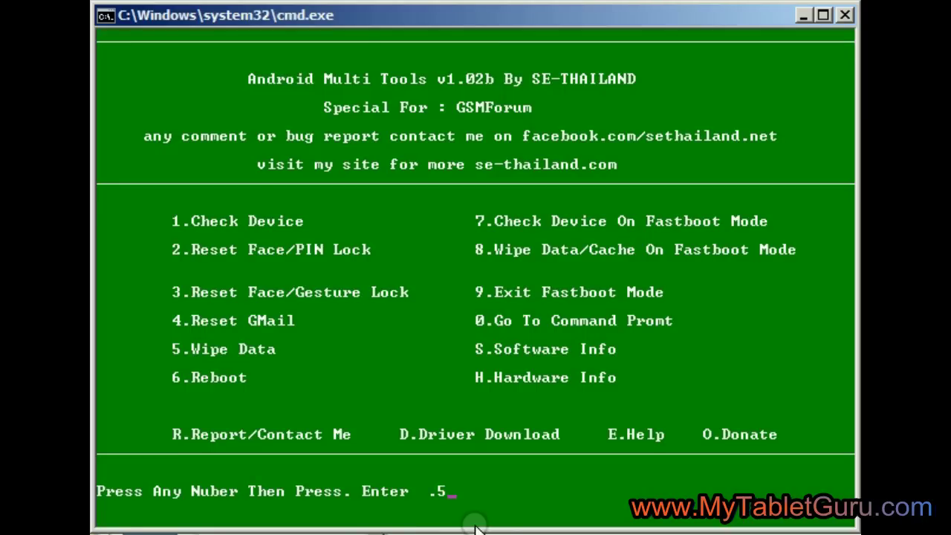
pyautogui.press('Return')
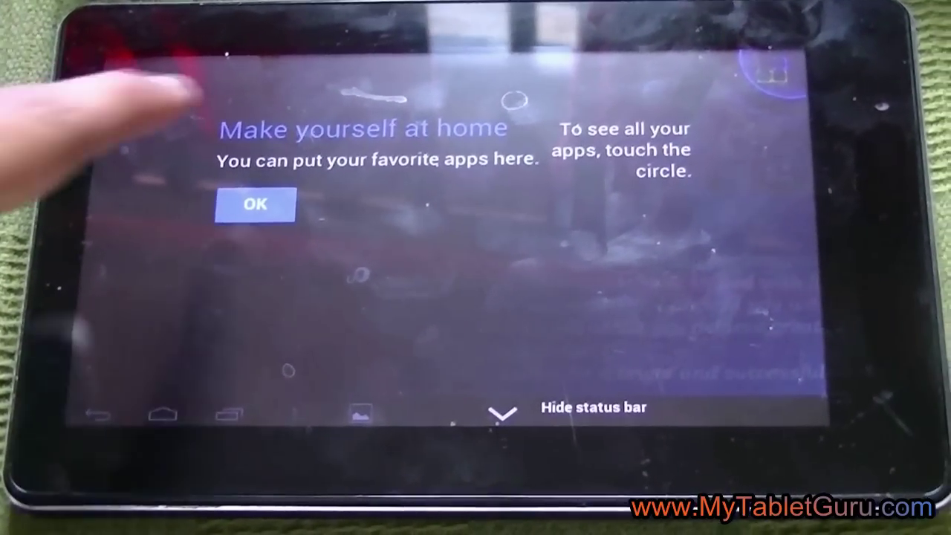
# - Tap OK on the tablet's 'Make yourself at home' welcome tip
pyautogui.click(297, 214)
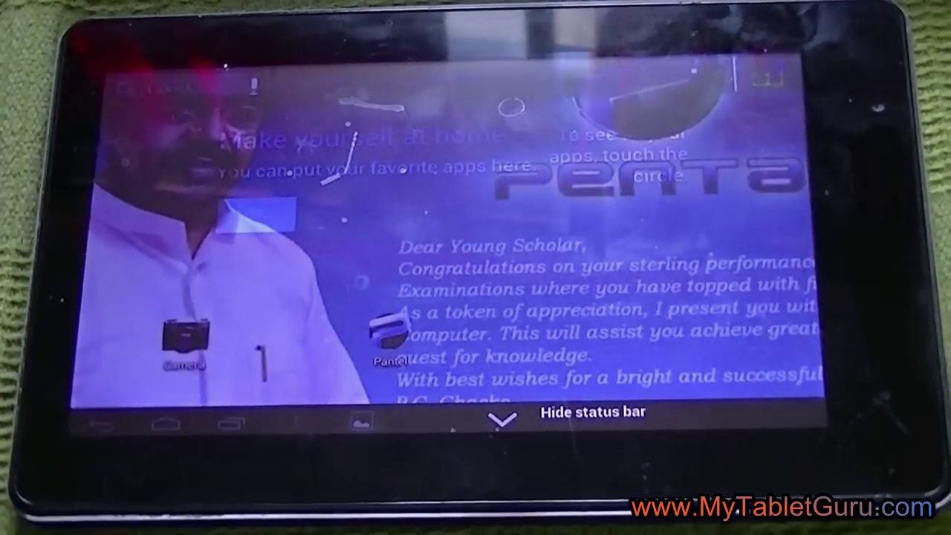